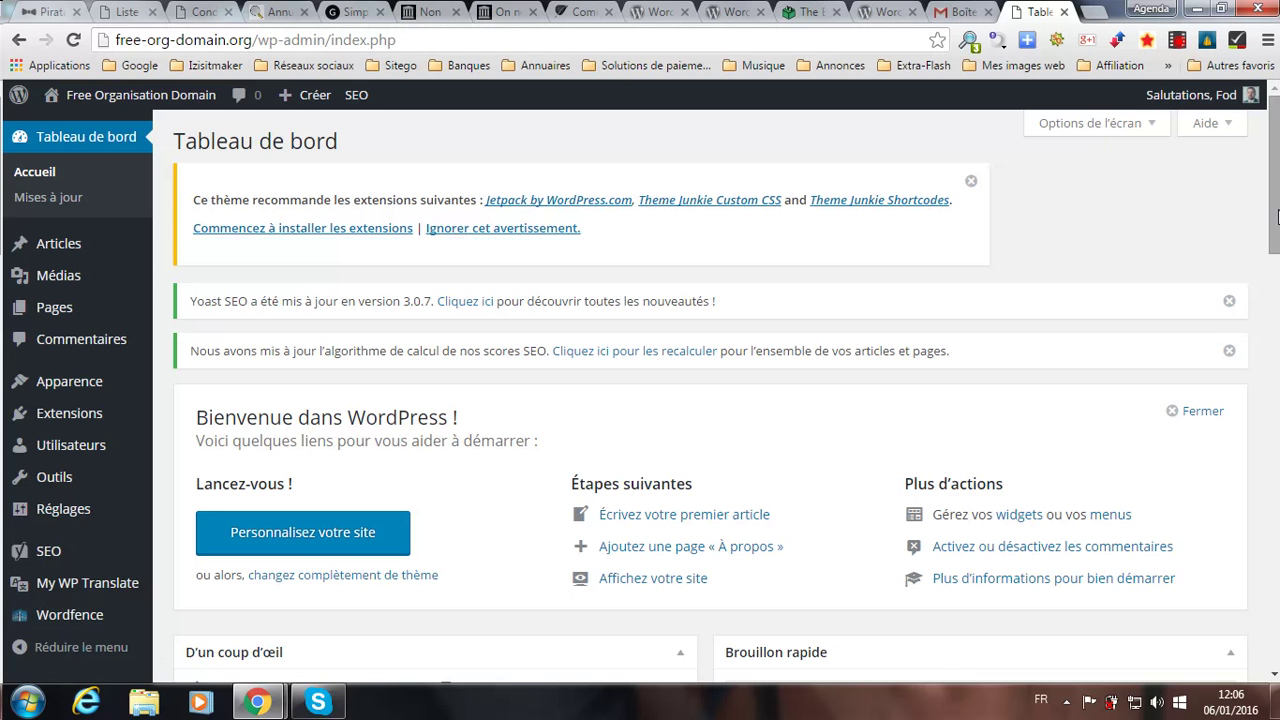
Open the My WP Translate plugin's settings page
left_click_drag(1277, 218, 1277, 228)
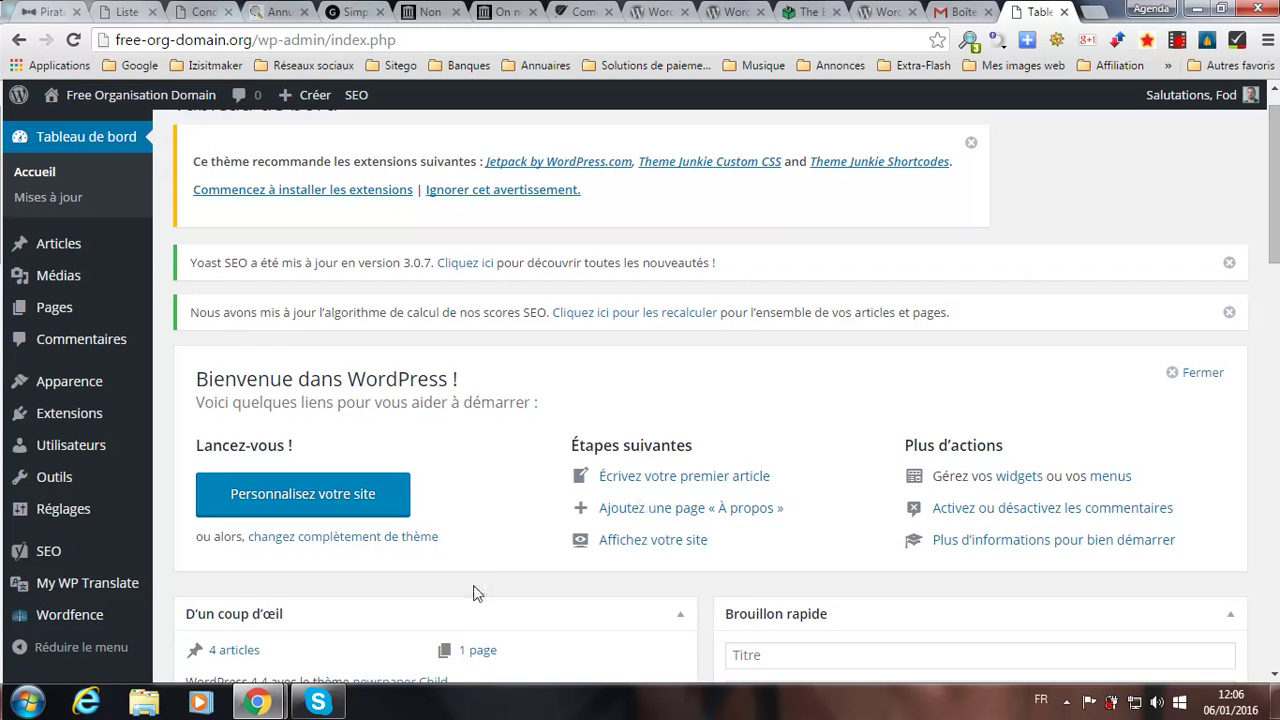
left_click(55, 588)
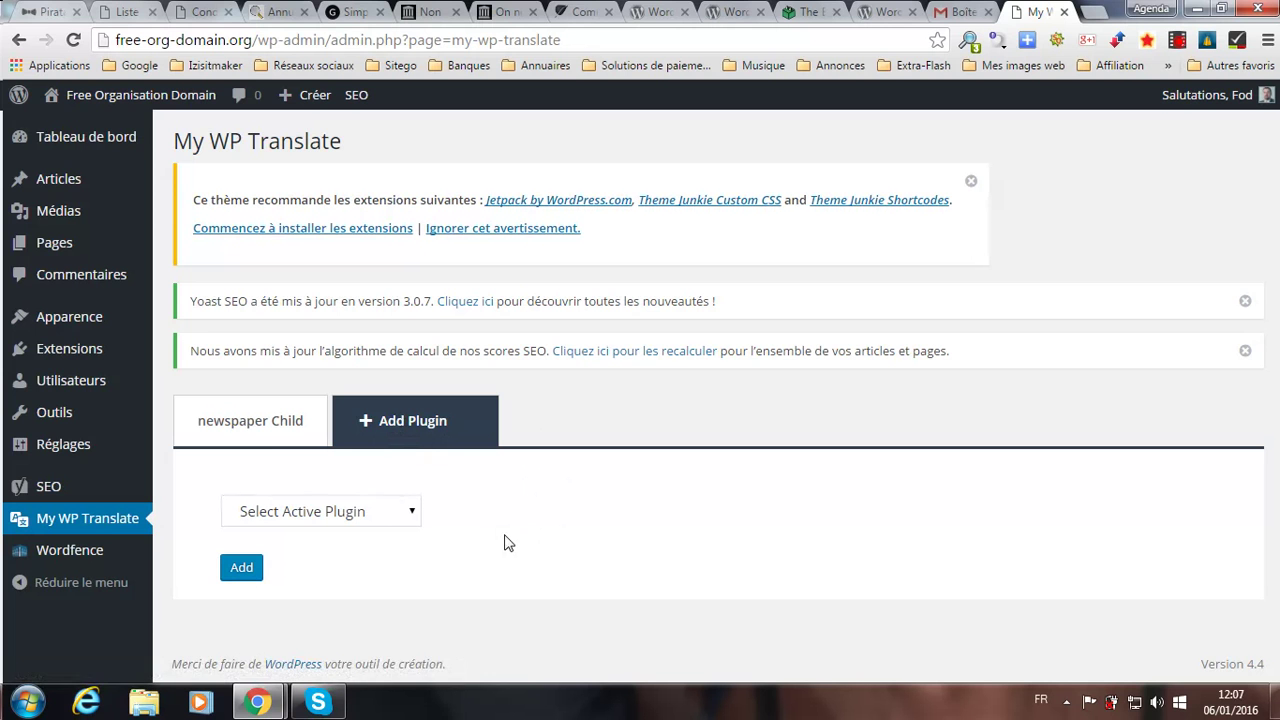
Try enabling the translation panel for the newspaper Child theme, and disable it again
left_click(240, 424)
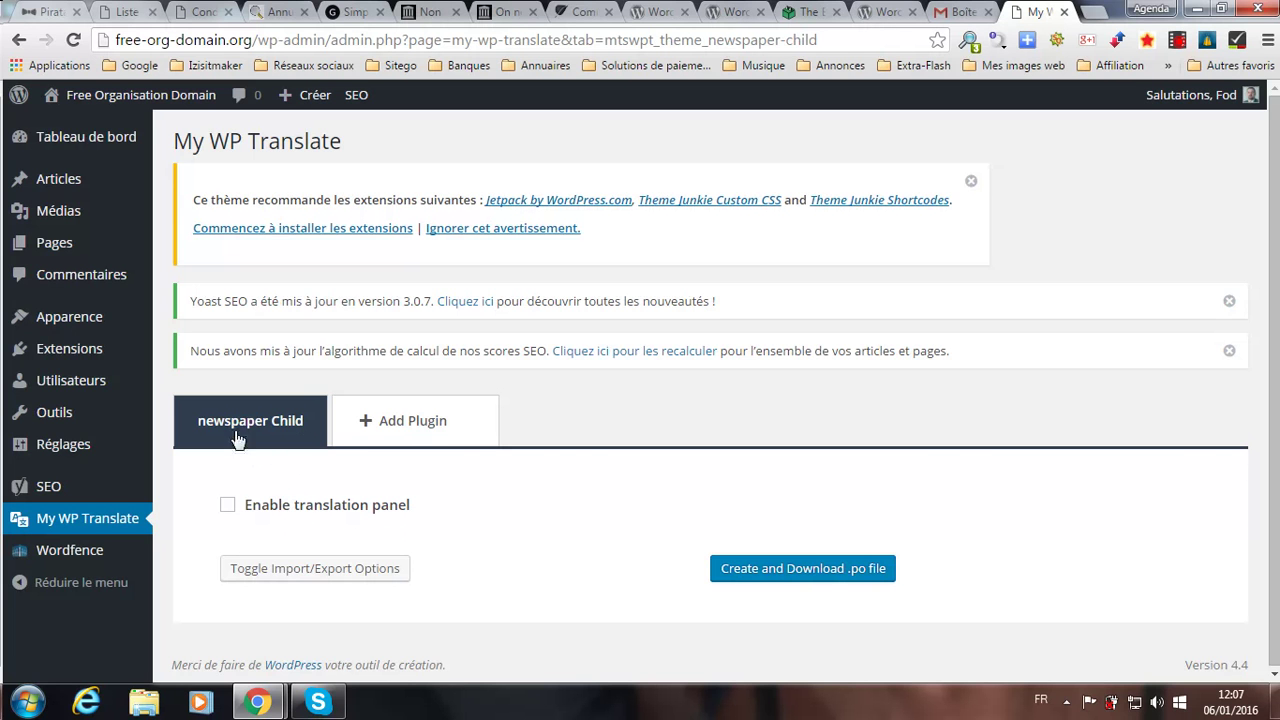
left_click(227, 508)
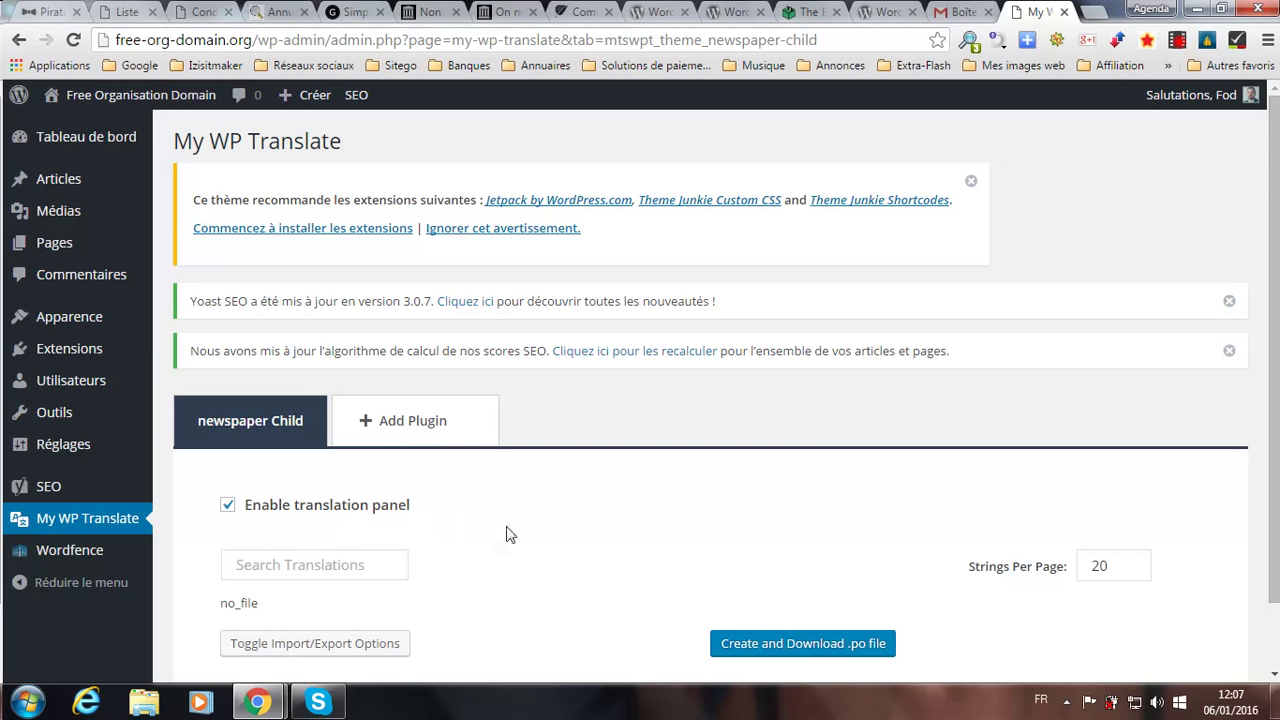
scroll(930, 420, "down", 2)
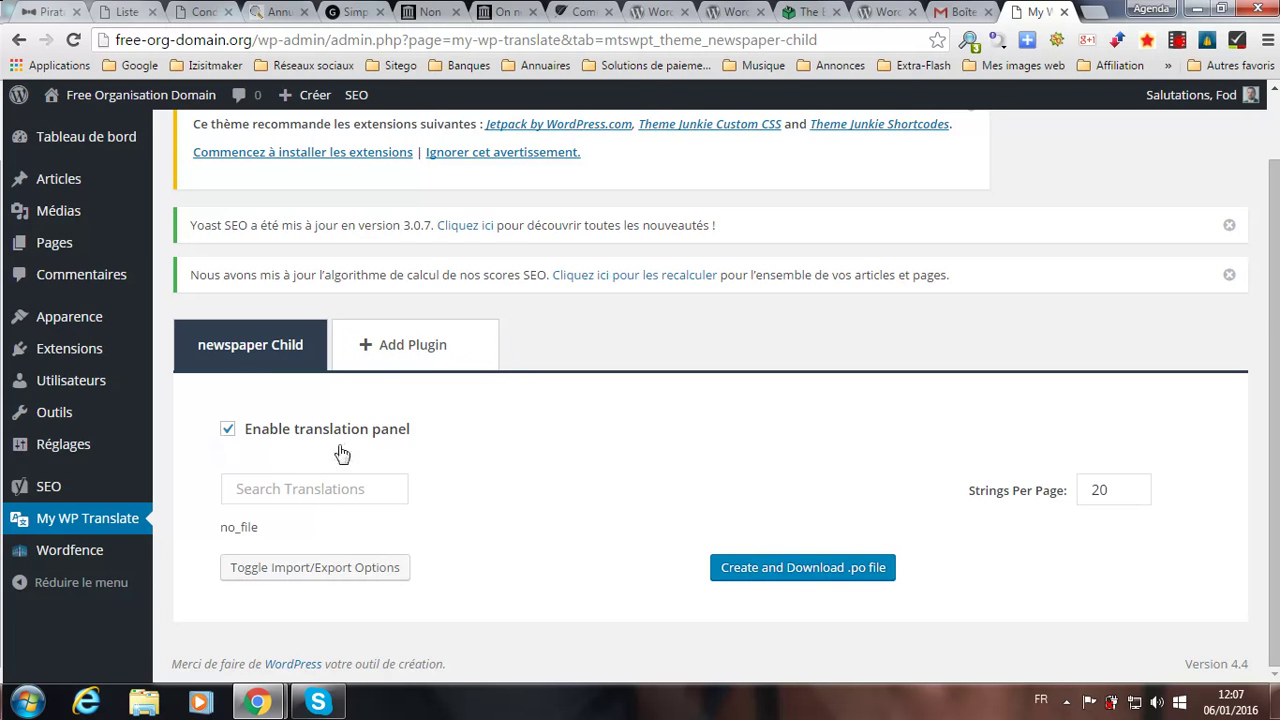
left_click(228, 429)
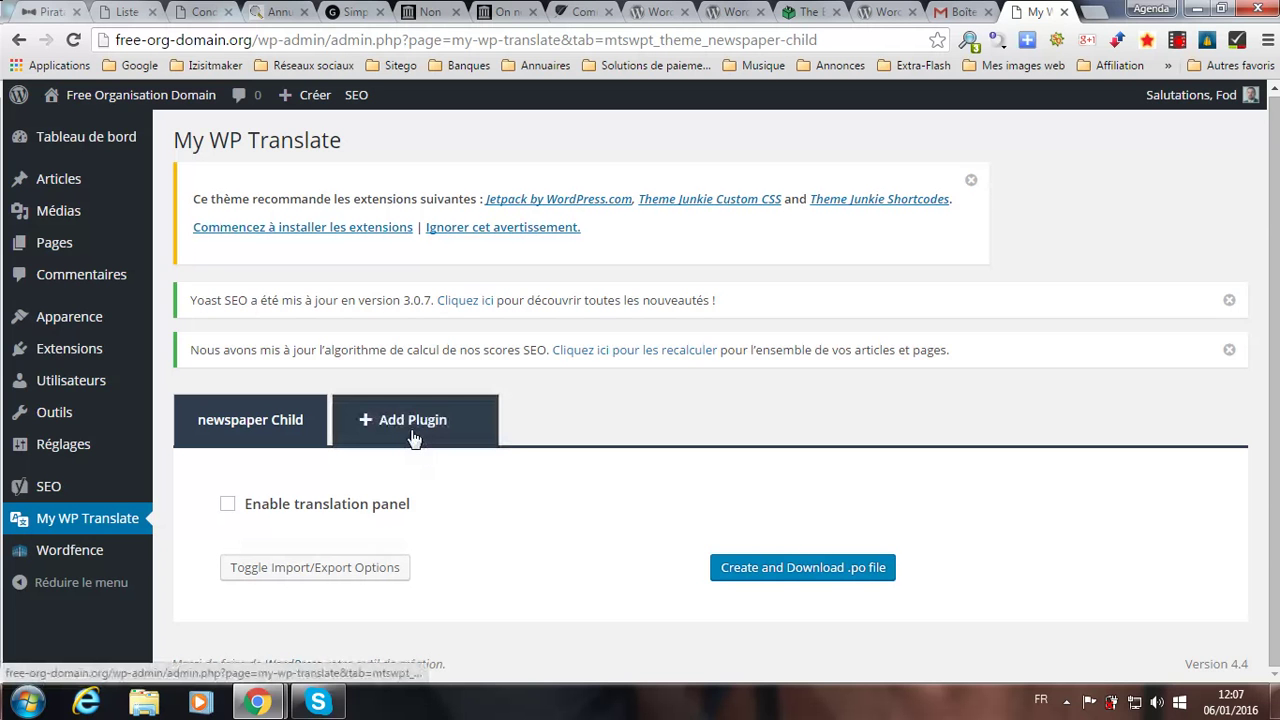
Add the active plugin My WP Translate to the items available for translation
left_click(413, 433)
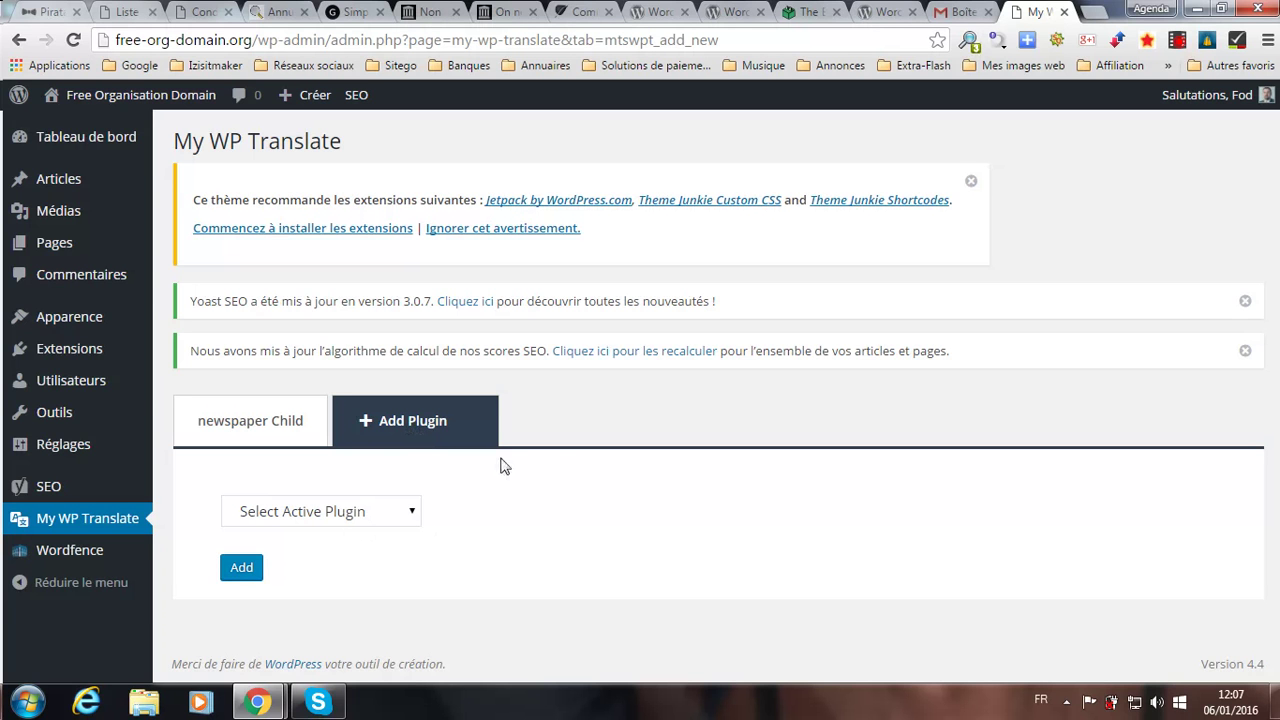
left_click(352, 515)
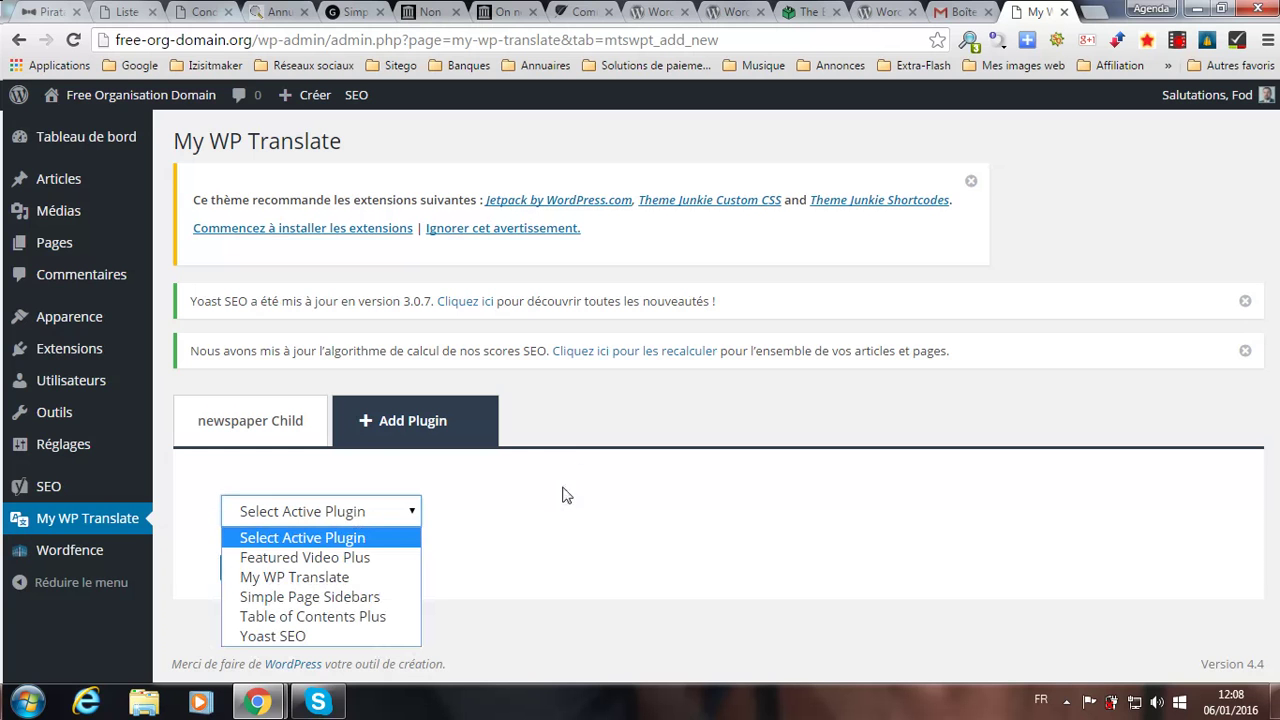
left_click(336, 584)
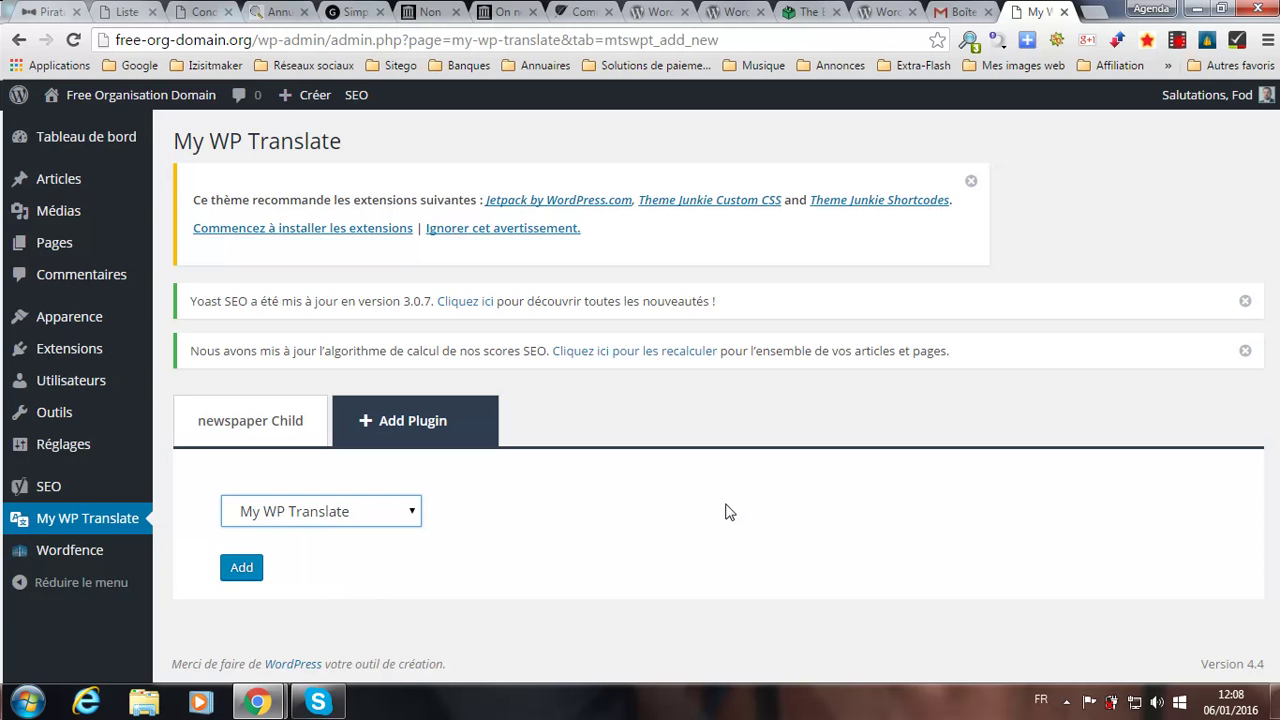
left_click(322, 527)
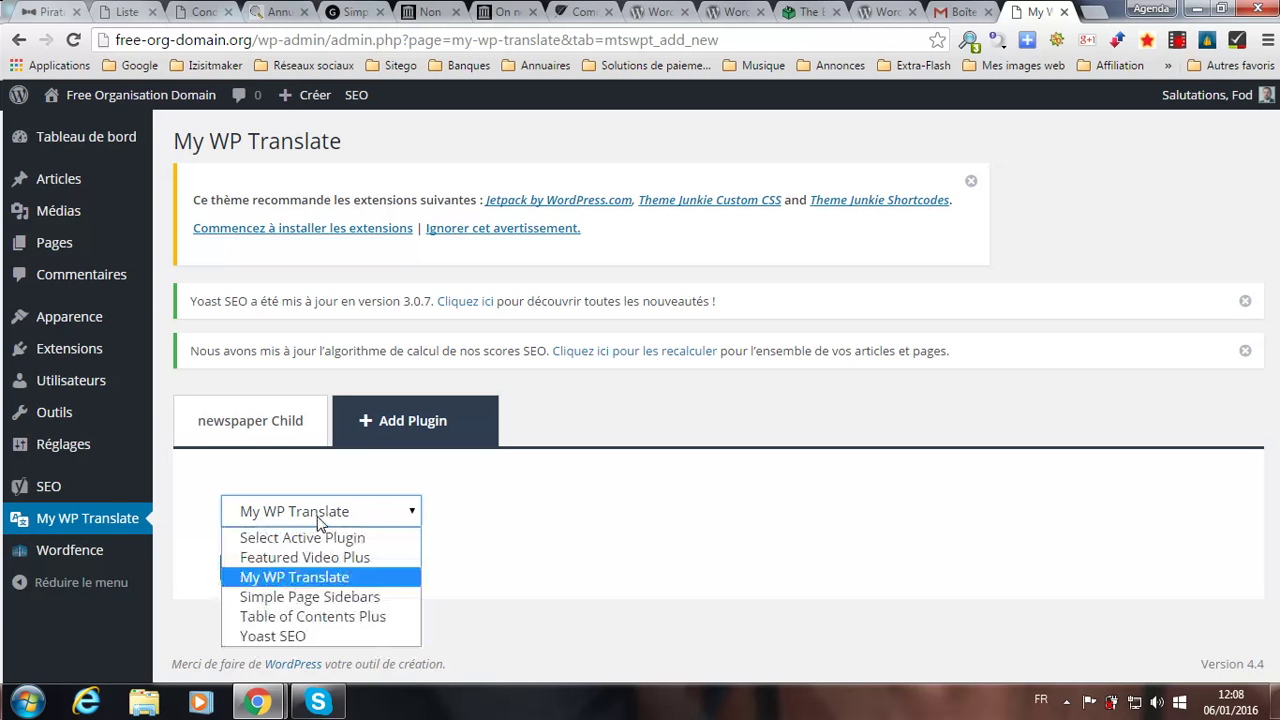
left_click(298, 586)
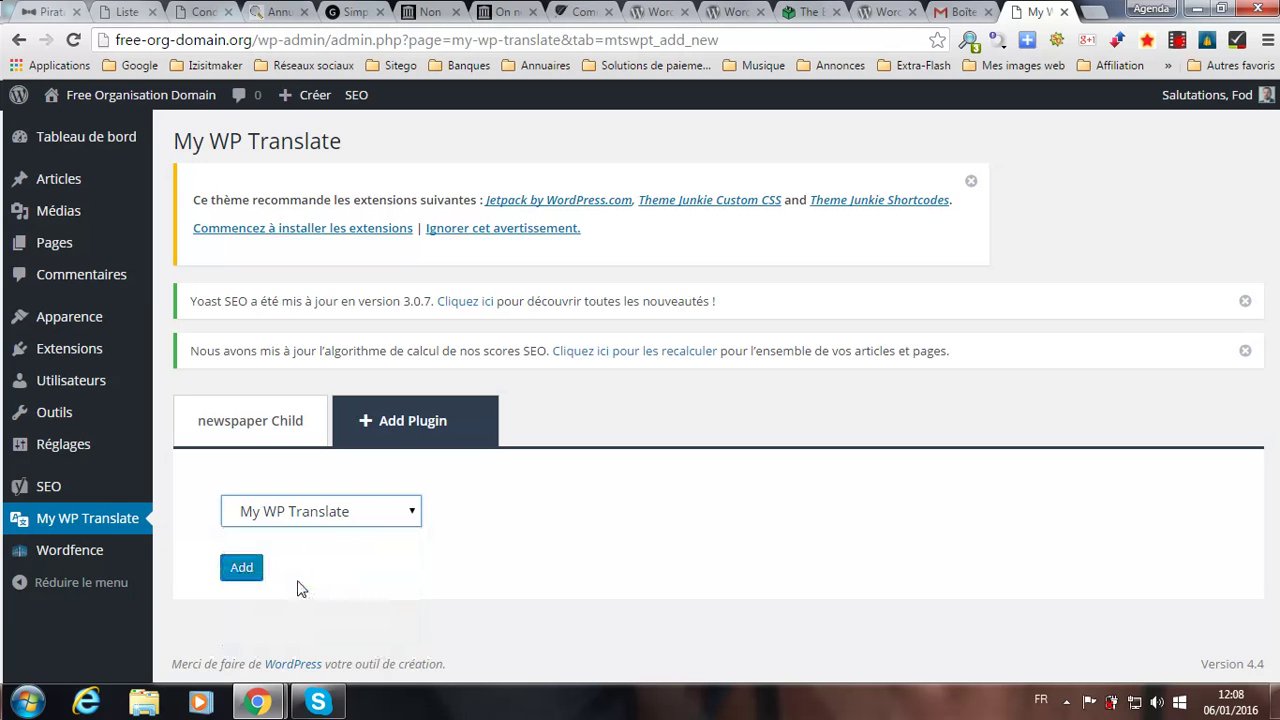
left_click(240, 575)
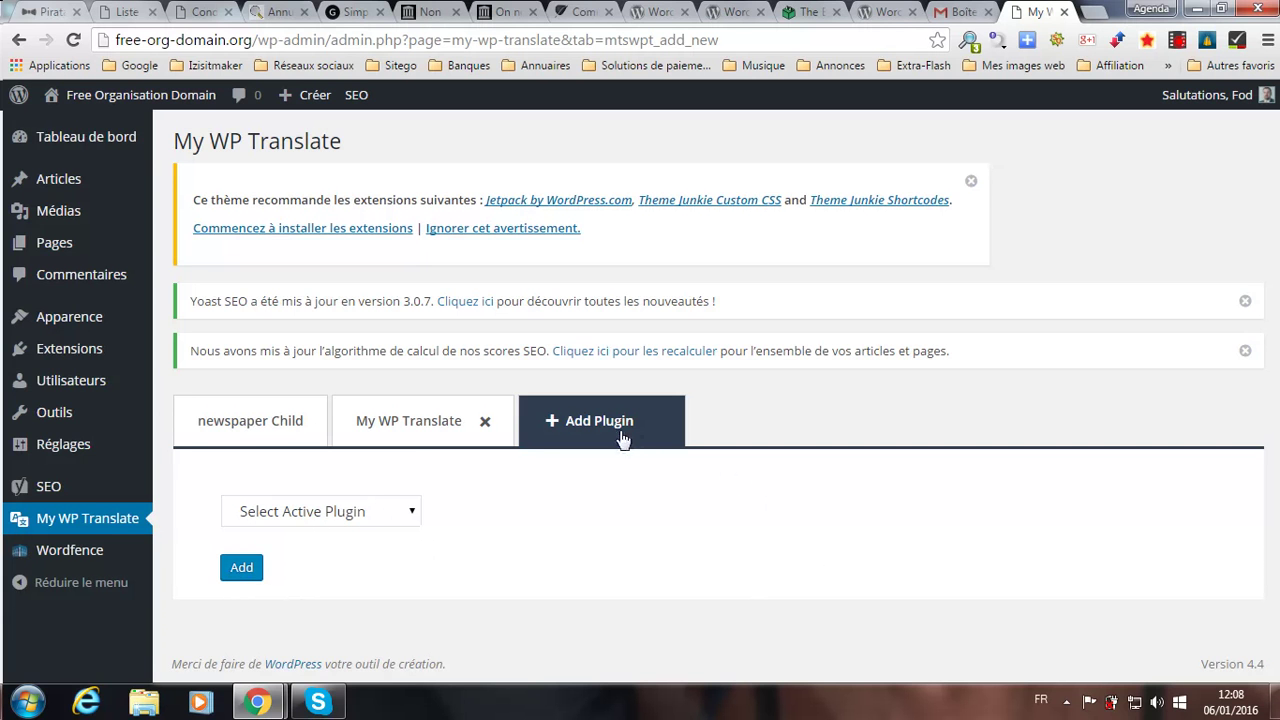
Enable the translation panel for the newly added My WP Translate plugin
left_click(408, 423)
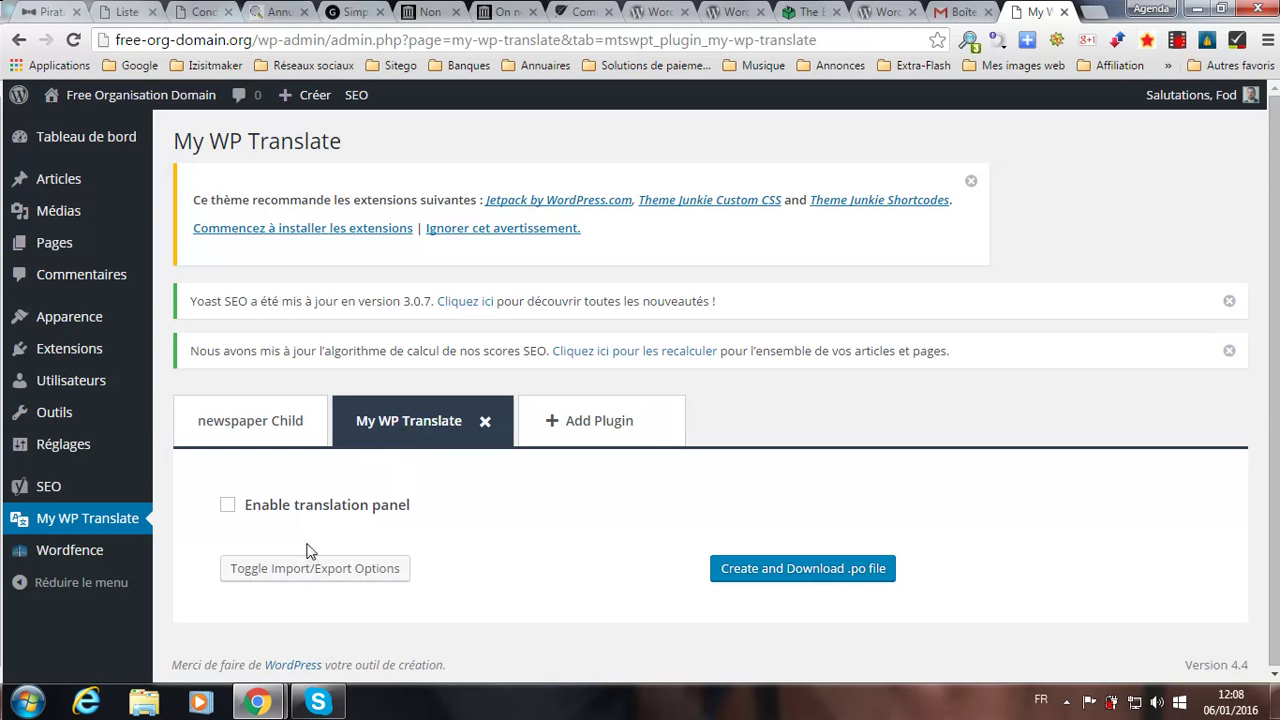
left_click(227, 508)
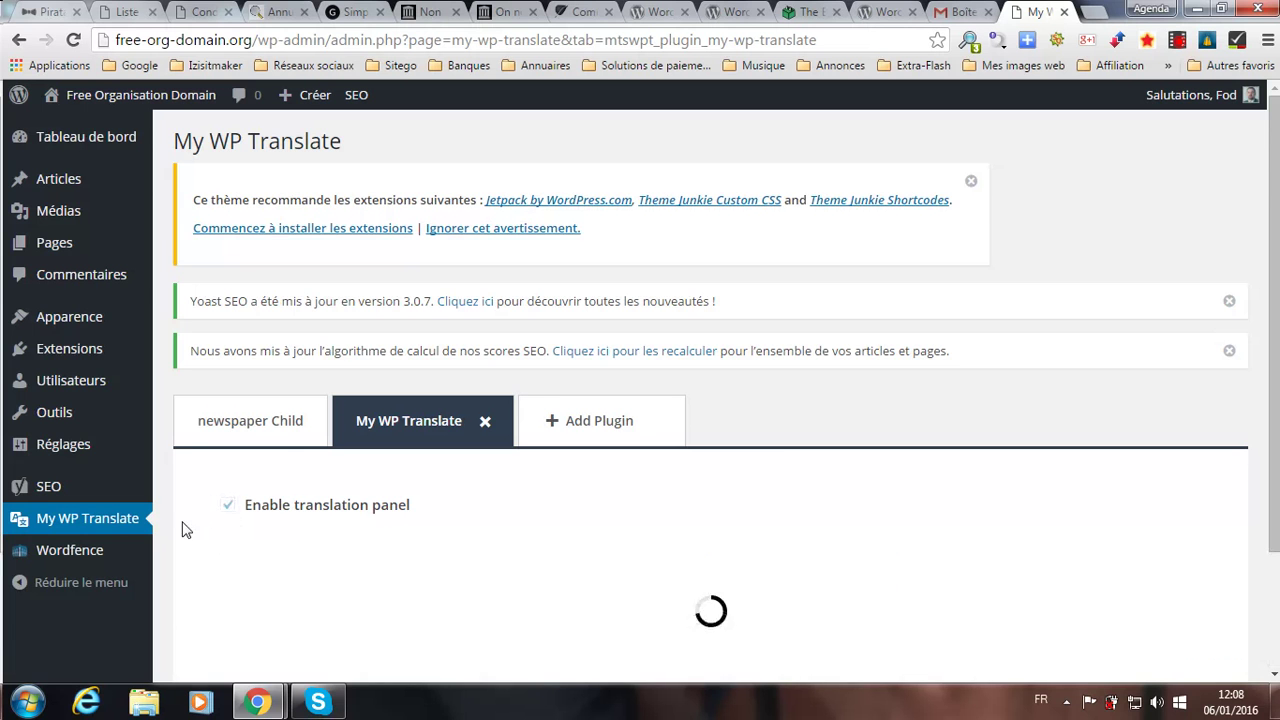
scroll(1129, 368, "down", 2)
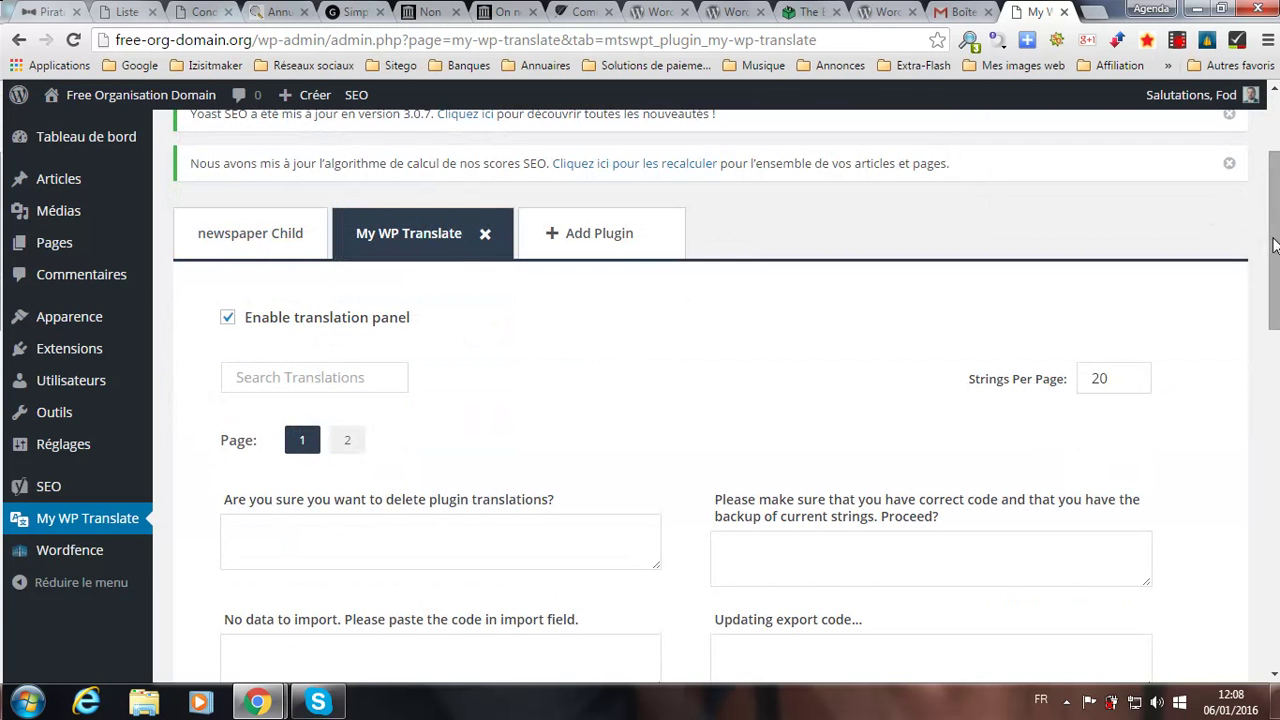
Examine the plugin's translatable strings on page 2, and return to those on page 1
mouse_move(1274, 245)
left_mouse_down()
mouse_move(1275, 598)
mouse_move(1278, 222)
mouse_move(1278, 252)
left_mouse_up()
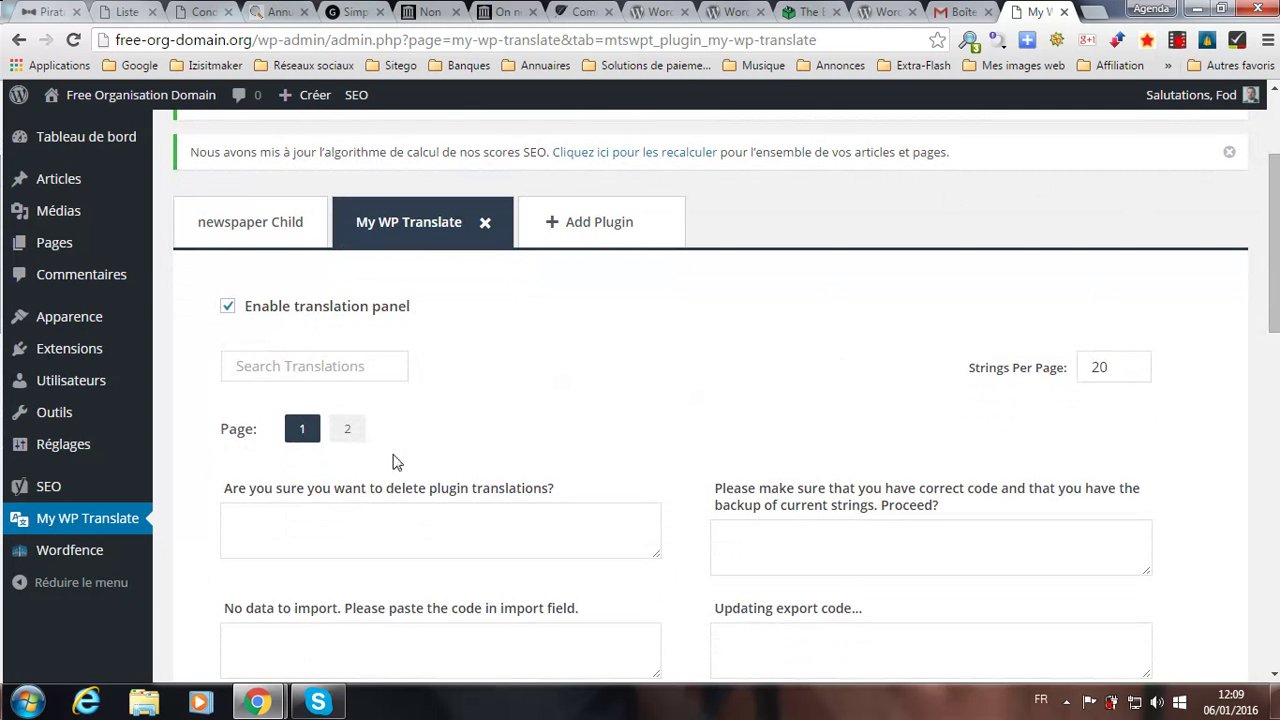
left_click(347, 430)
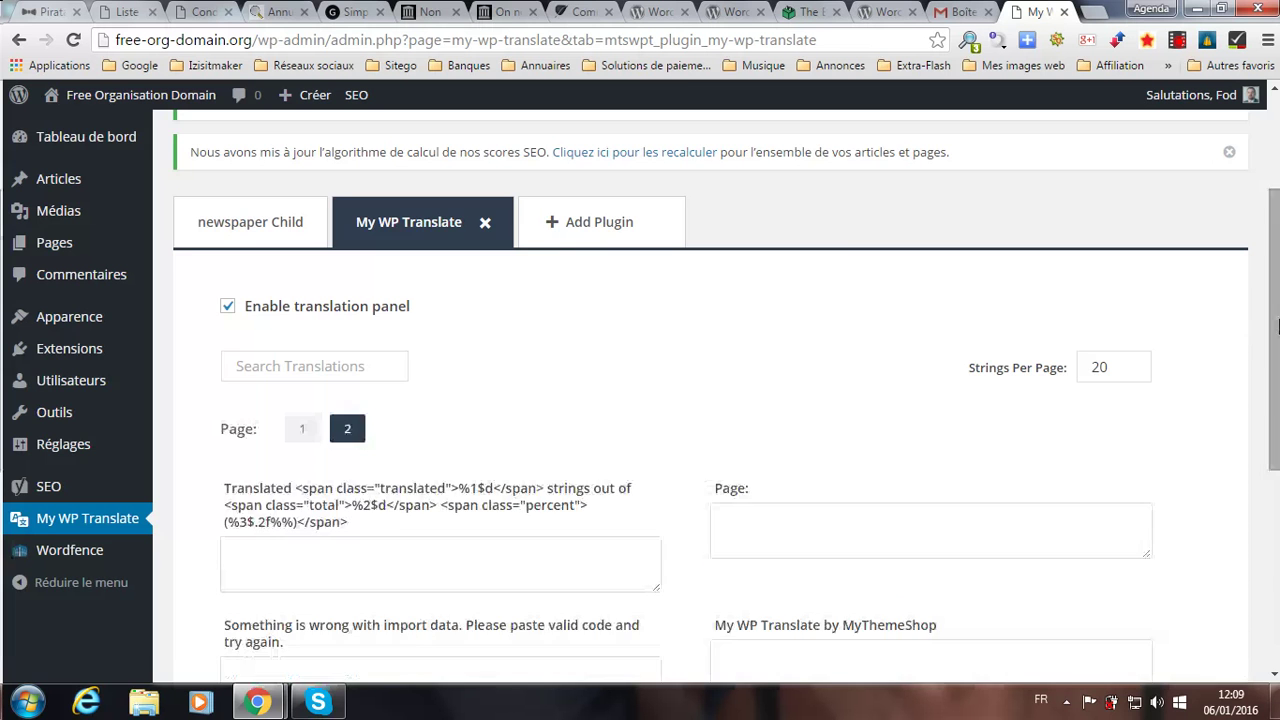
left_click_drag(1274, 268, 1253, 287)
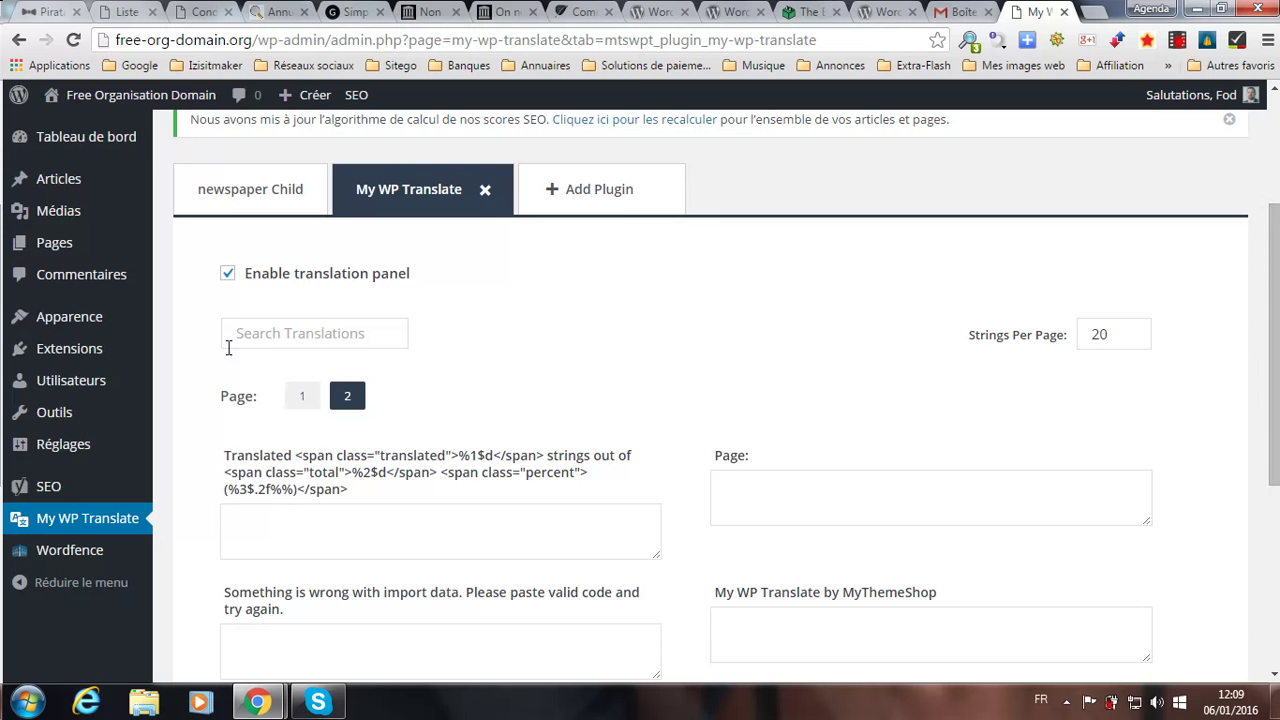
left_click(302, 400)
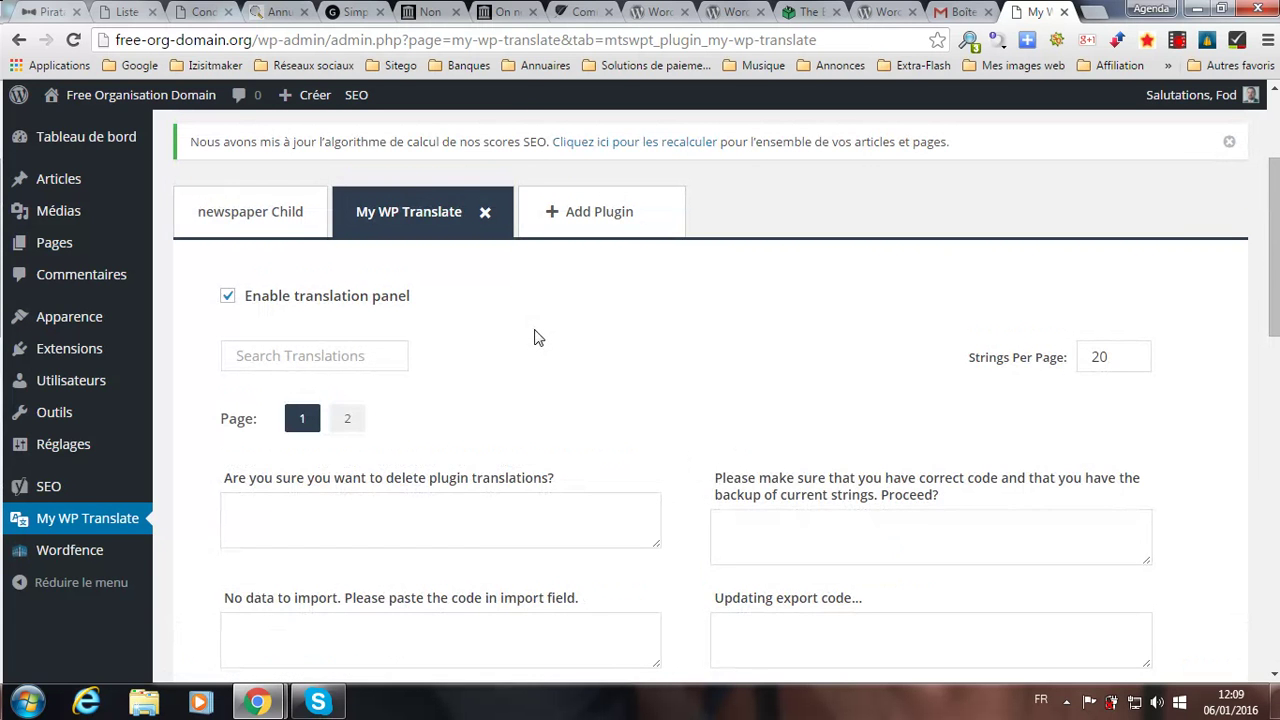
scroll(518, 342, "down", 1)
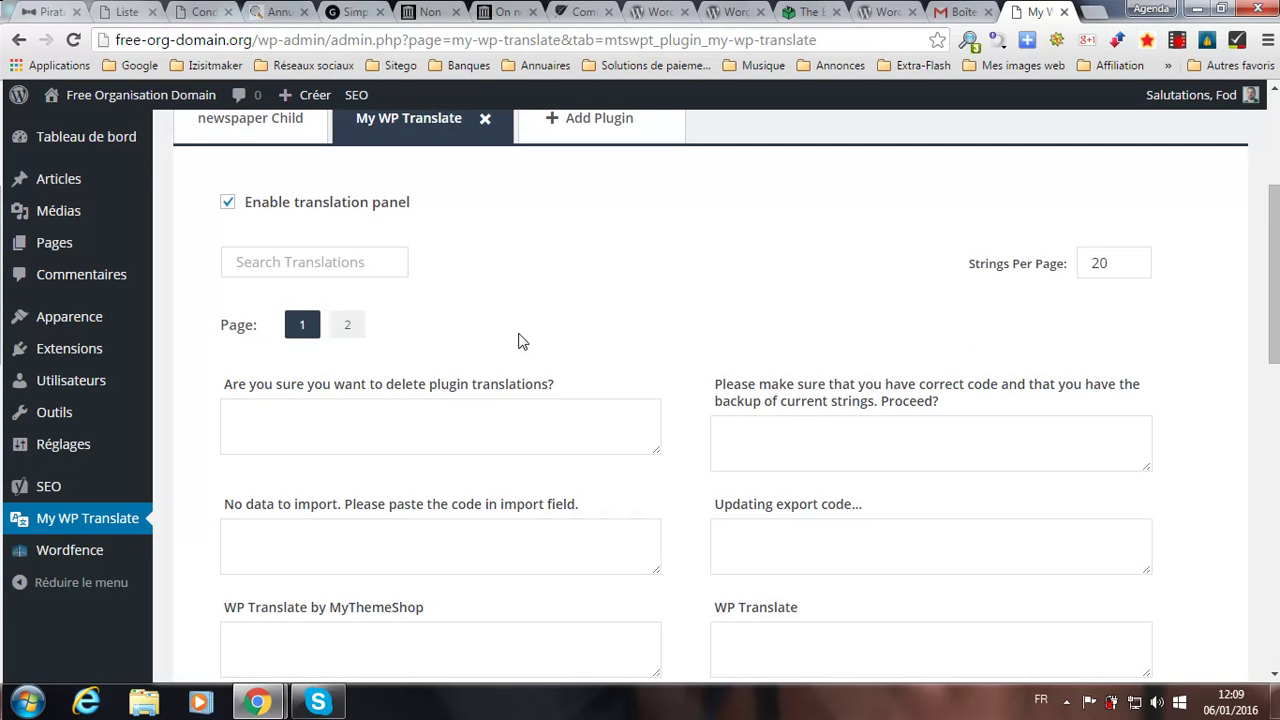
scroll(518, 342, "down", 1)
scroll(520, 338, "up", 1)
scroll(518, 342, "down", 1)
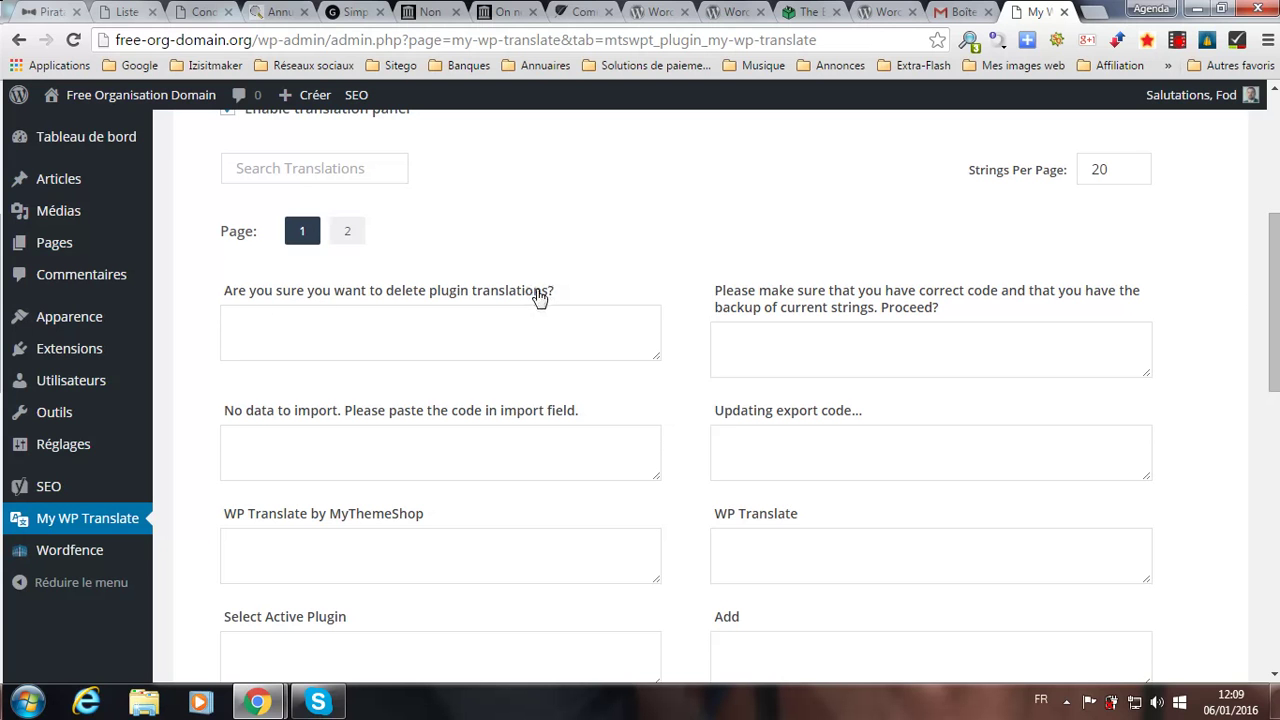
Translate "Are you sure you want to delete plugin translations?" as "Etes-vous certain de vouloir supprimer les traductions d'extensions?"
left_click(376, 339)
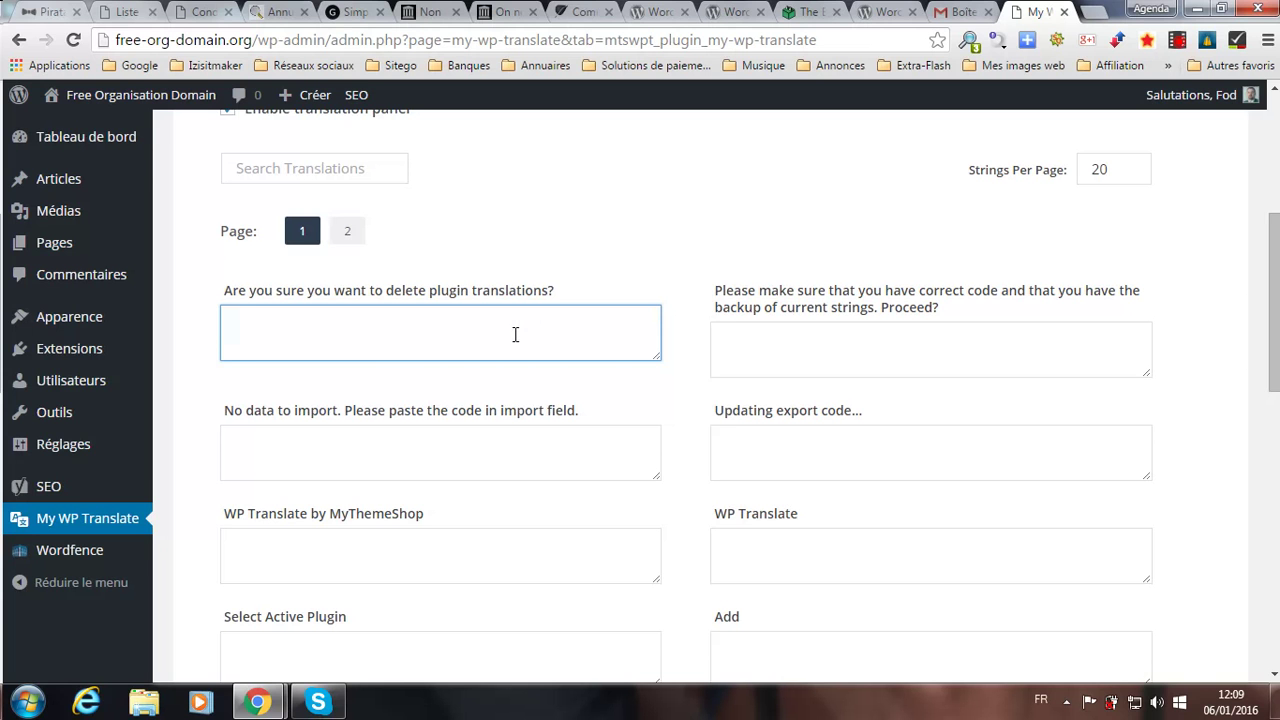
type("êtes-vous certain de vouloi")
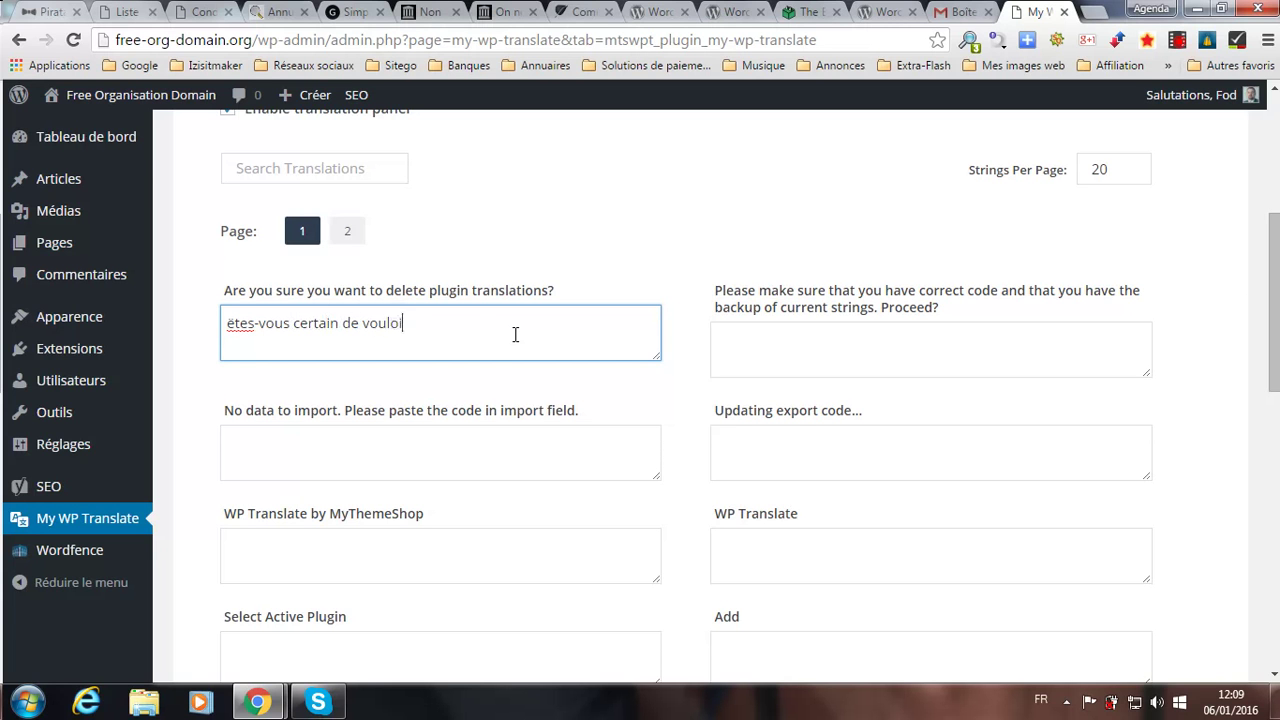
type("r supprimer les traductions")
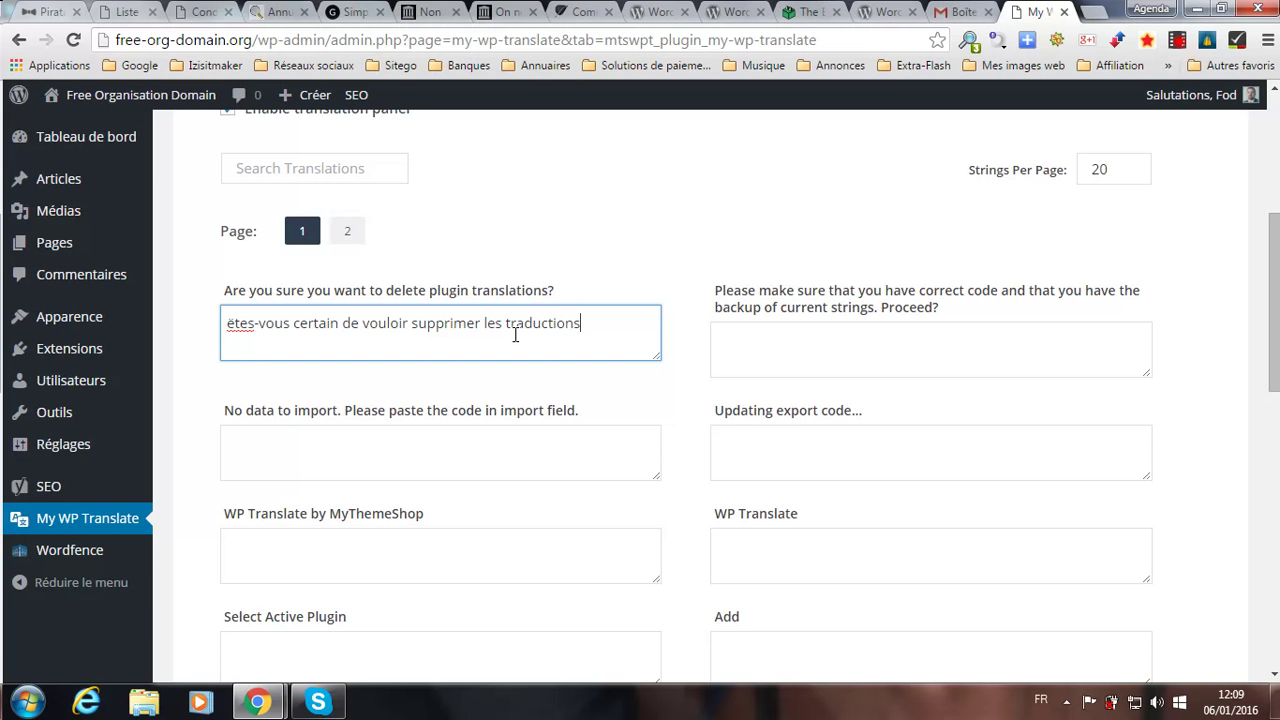
type(" d'extensions?")
key("Tab")
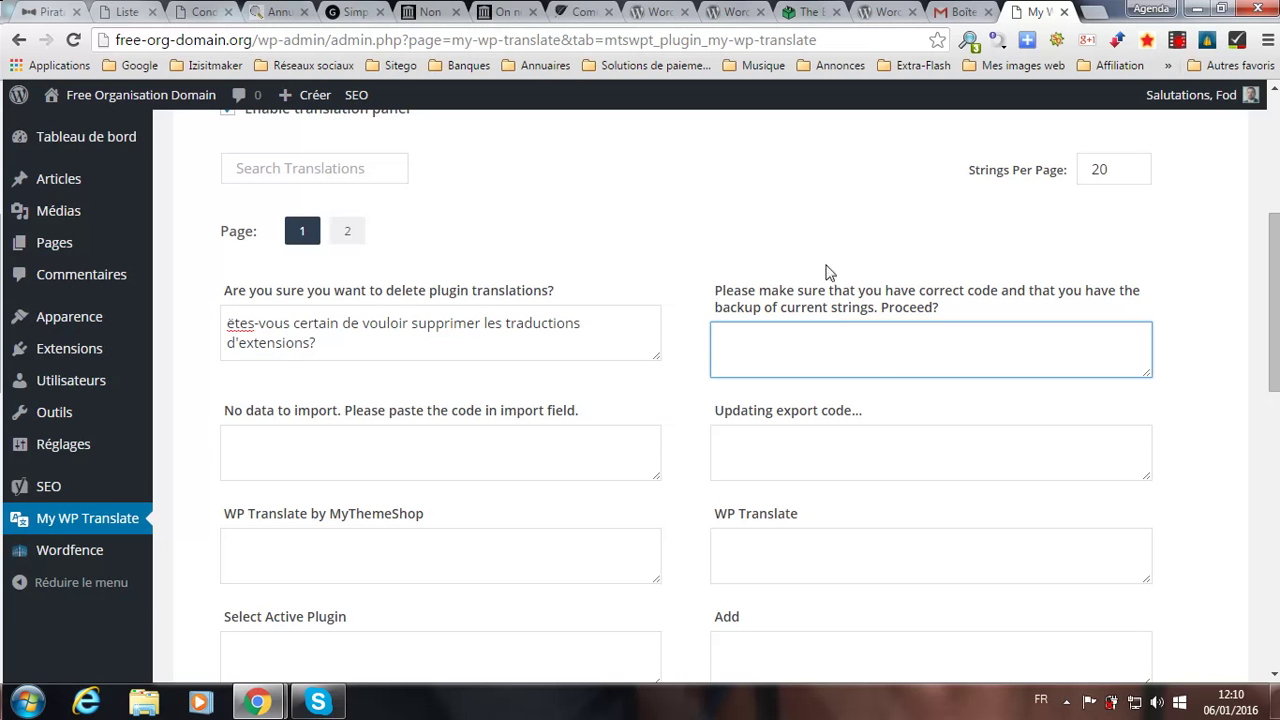
left_click(233, 322)
key("BackSpace")
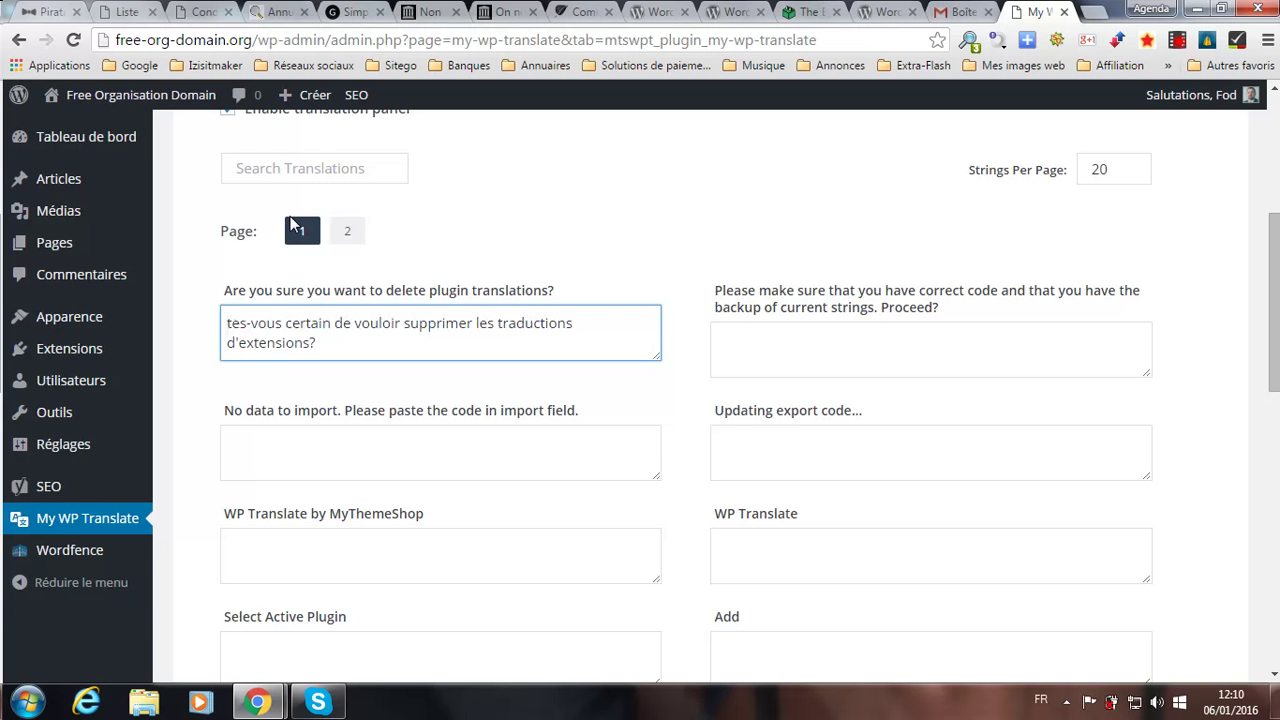
type("E")
key("Tab")
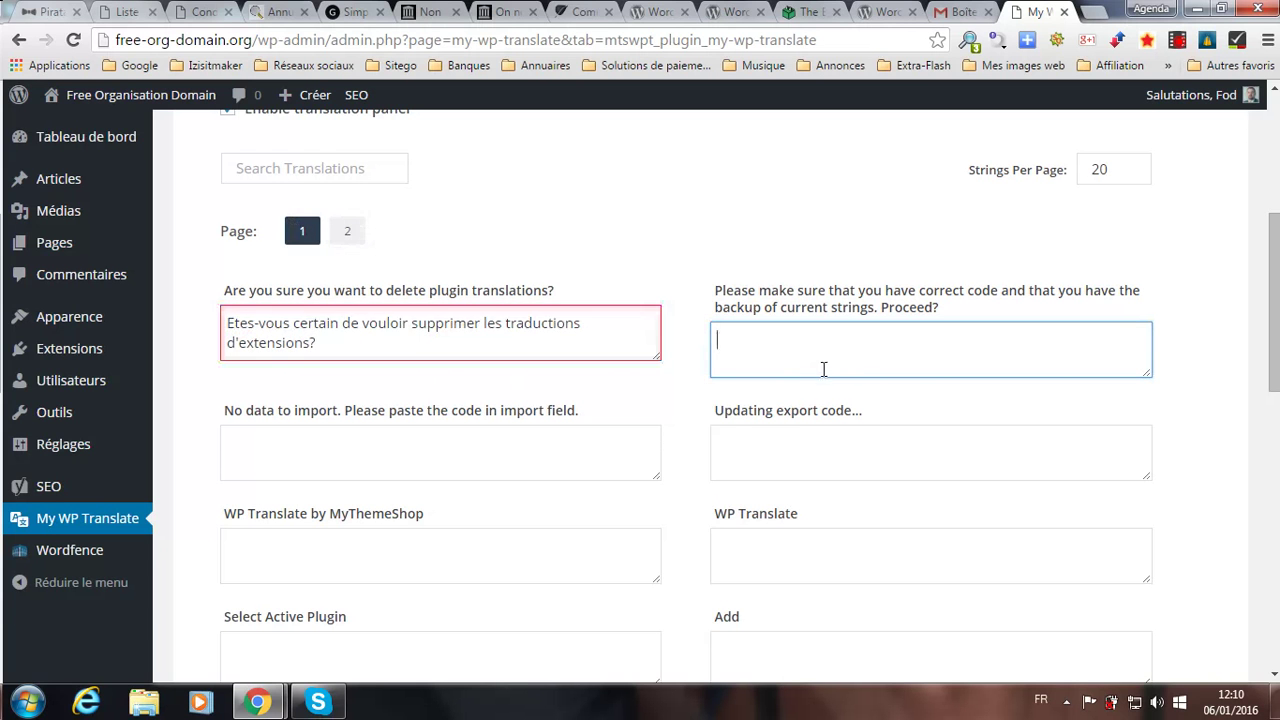
Look through the untranslated strings on page 1 and return to the translated string
scroll(822, 371, "down", 1)
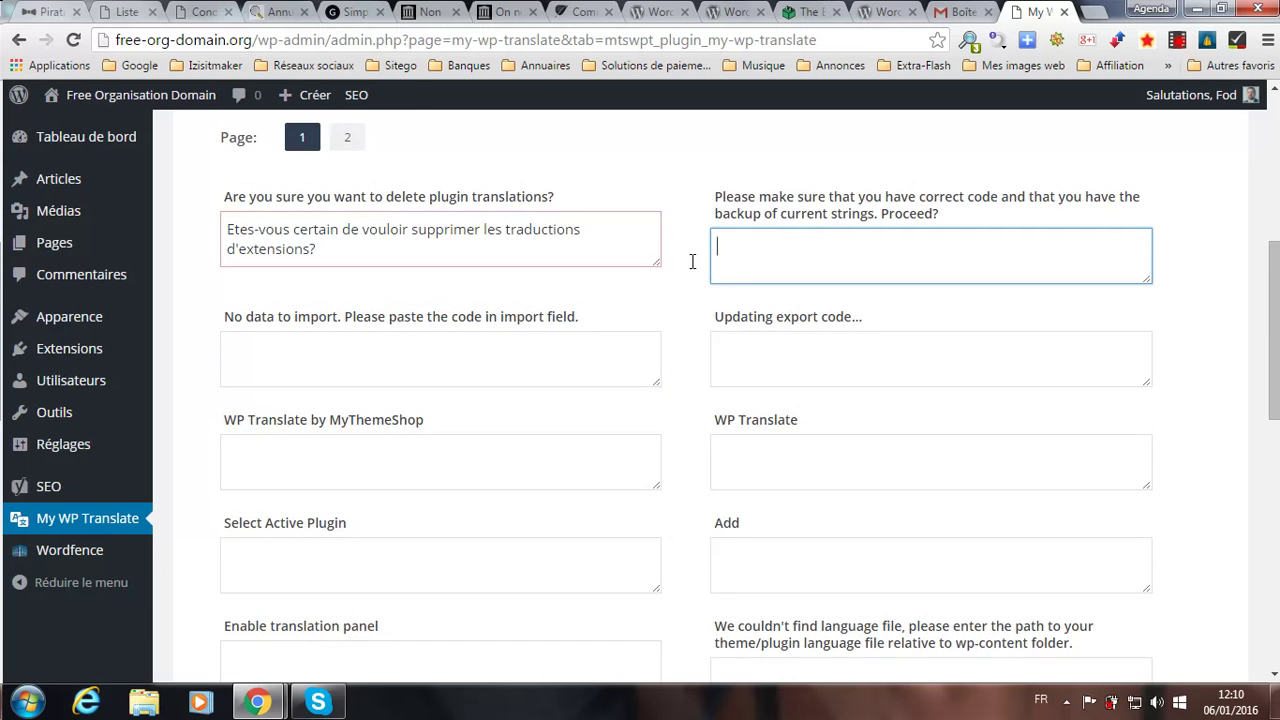
scroll(710, 300, "down", 1)
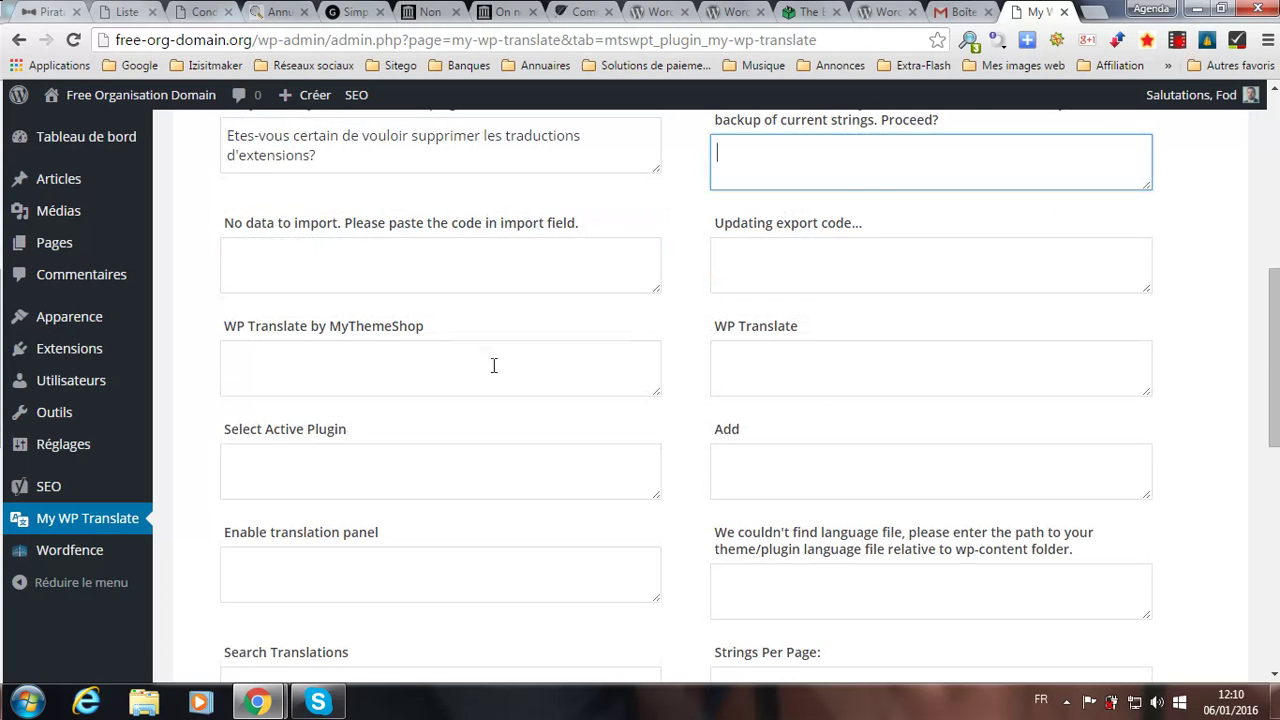
scroll(491, 366, "down", 7)
scroll(479, 366, "down", 1)
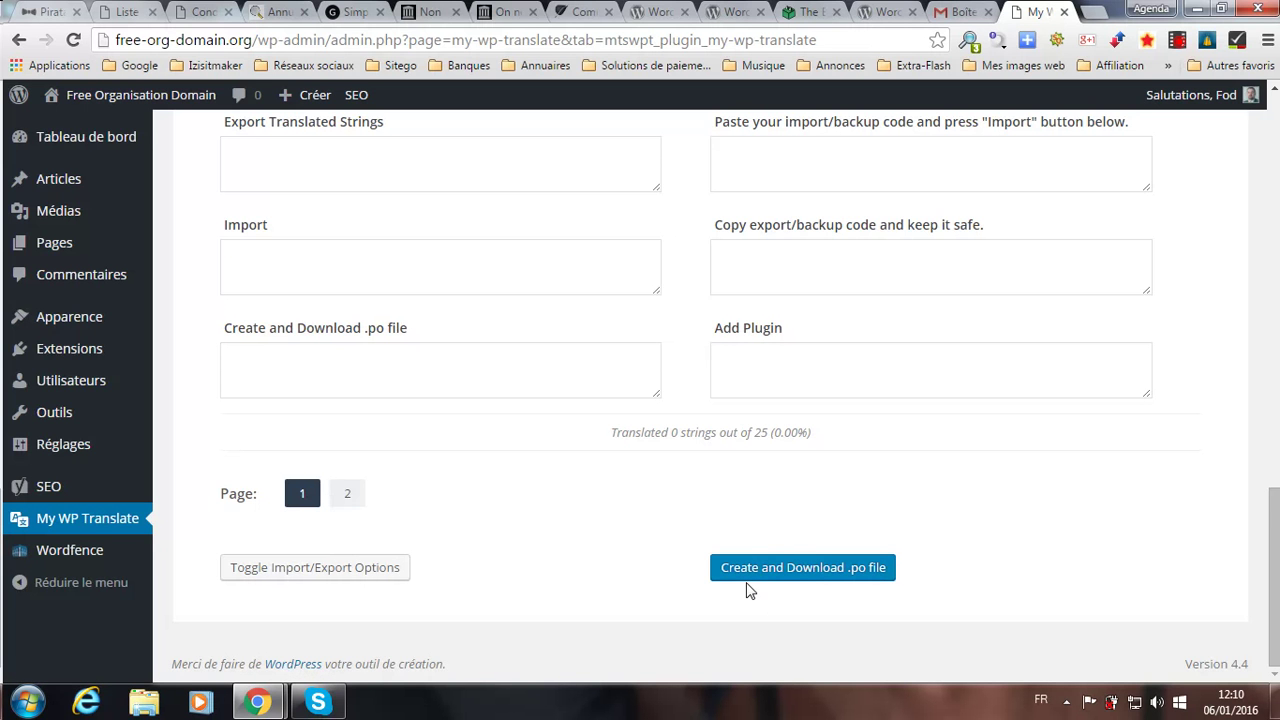
scroll(746, 590, "up", 8)
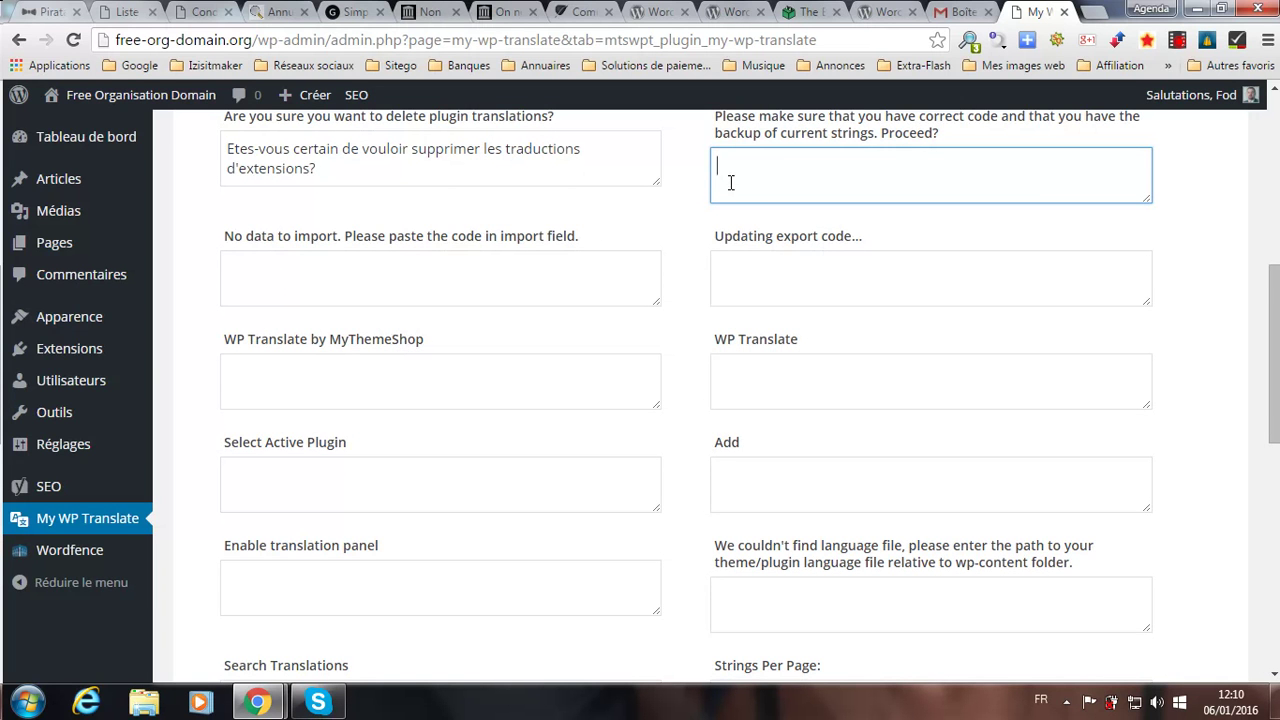
Try ending the French translation of the delete-translations string with a full stop, and restore its question mark
left_click(630, 165)
key("BackSpace")
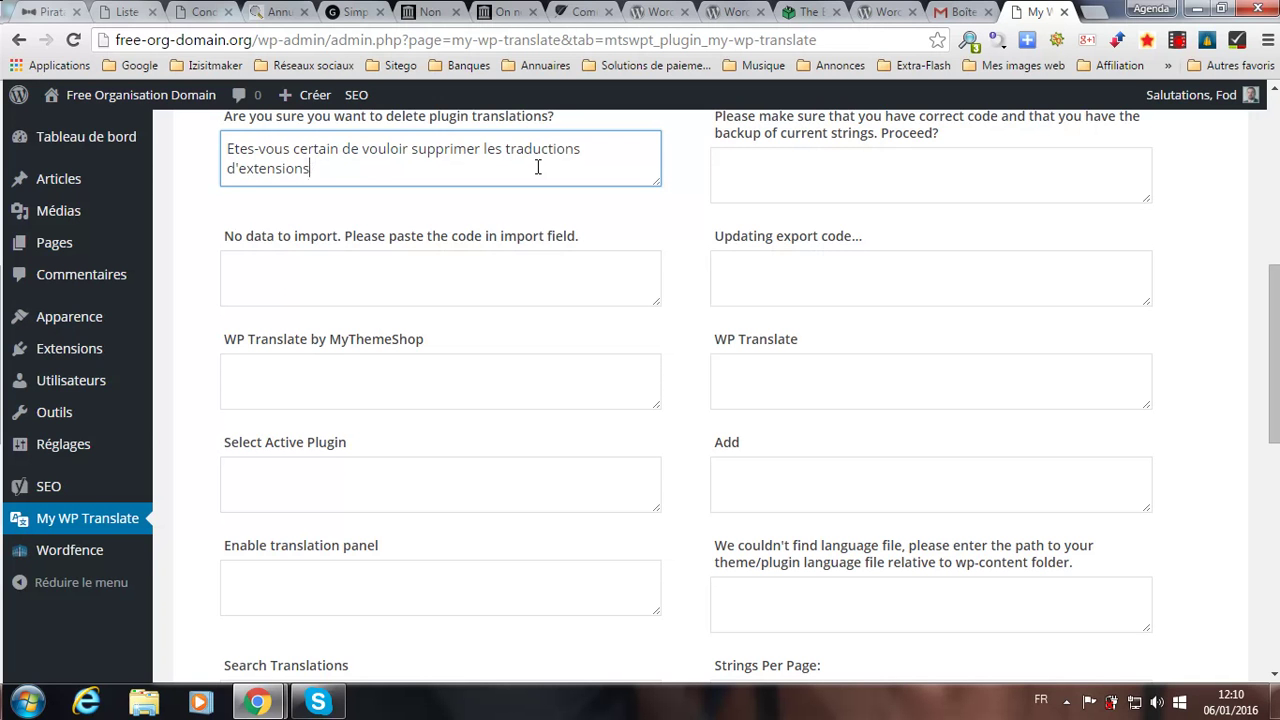
type(".")
key("Tab")
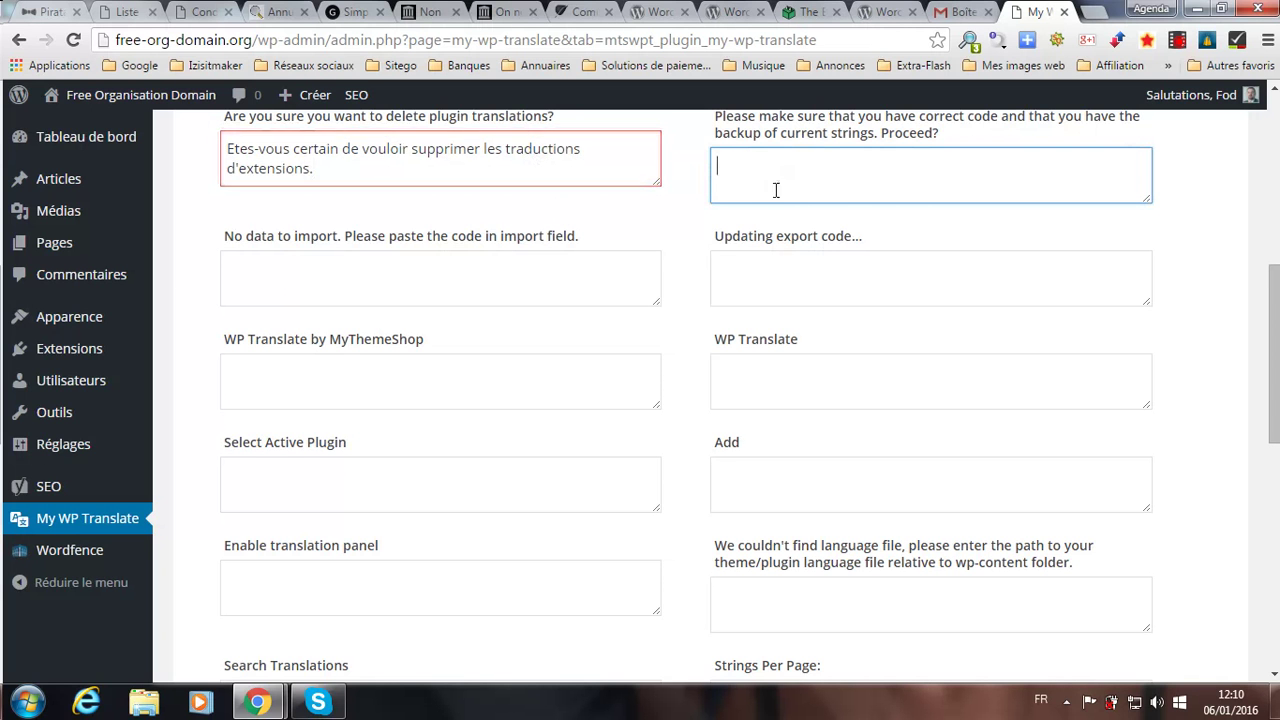
left_click(351, 172)
key("BackSpace")
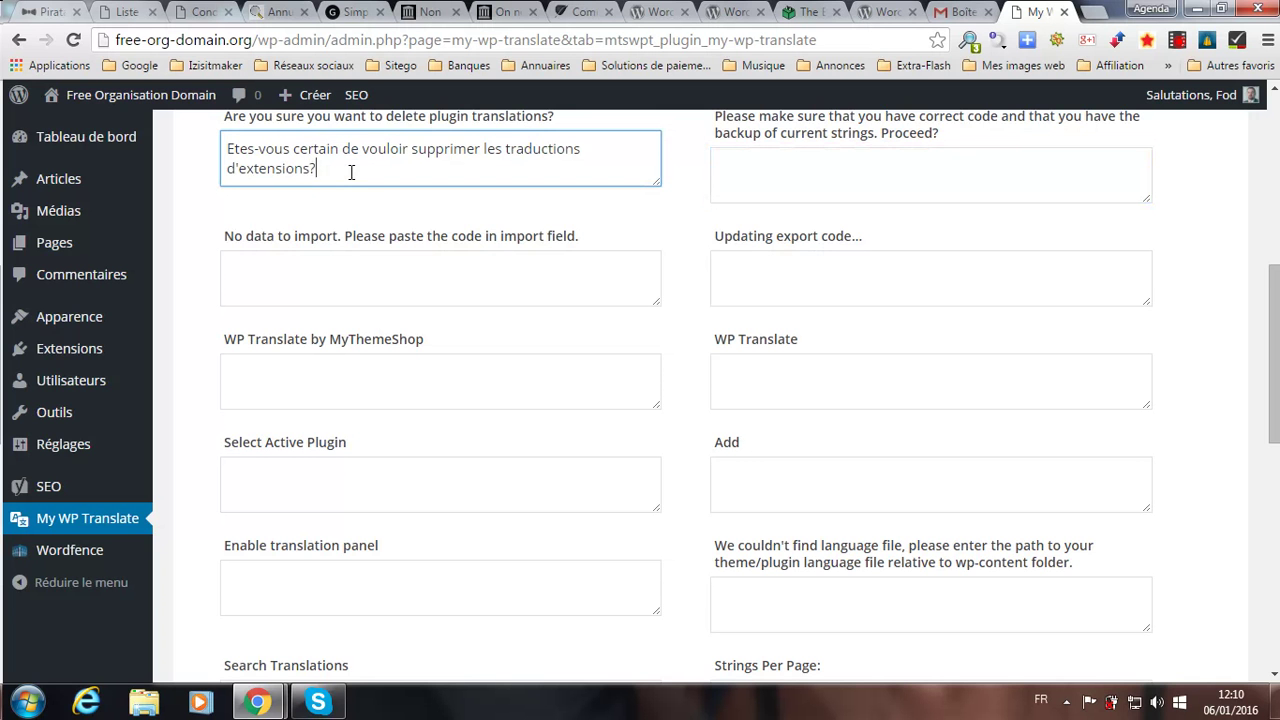
key("Tab")
Locate the option to create and download the .po file after the last strings
scroll(846, 399, "down", 3)
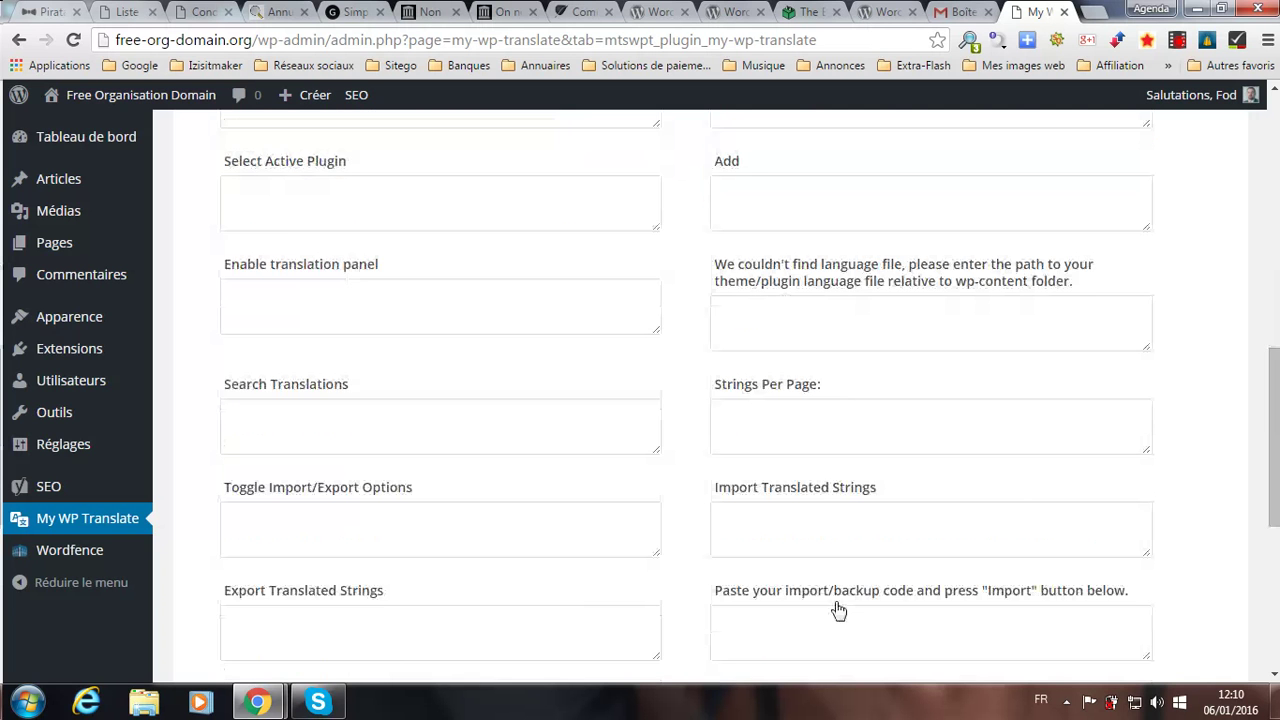
scroll(837, 609, "down", 5)
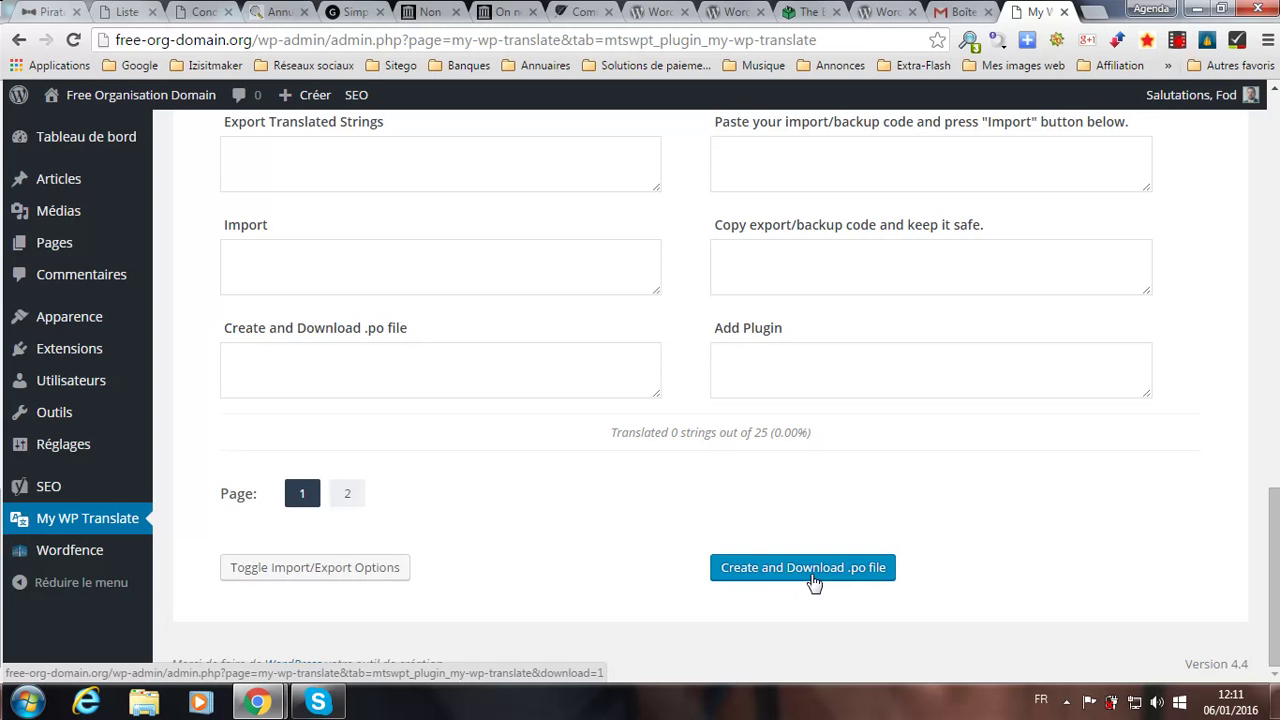
mouse_move(257, 702)
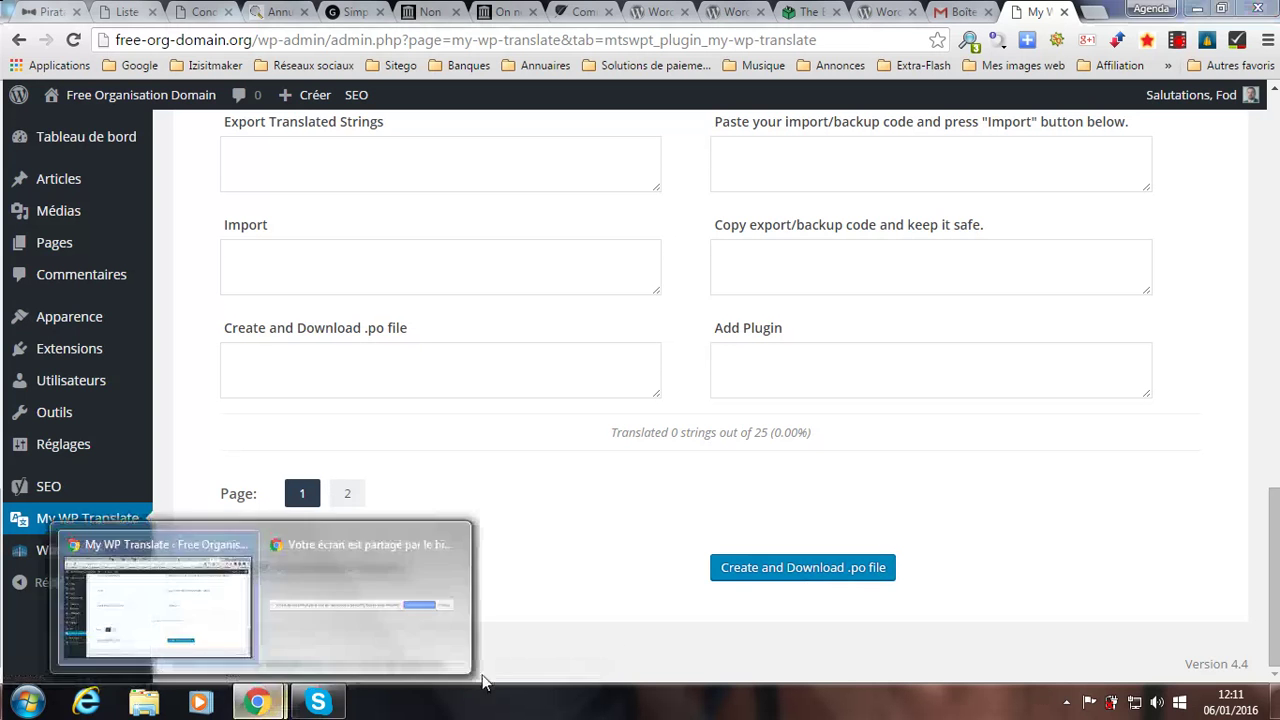